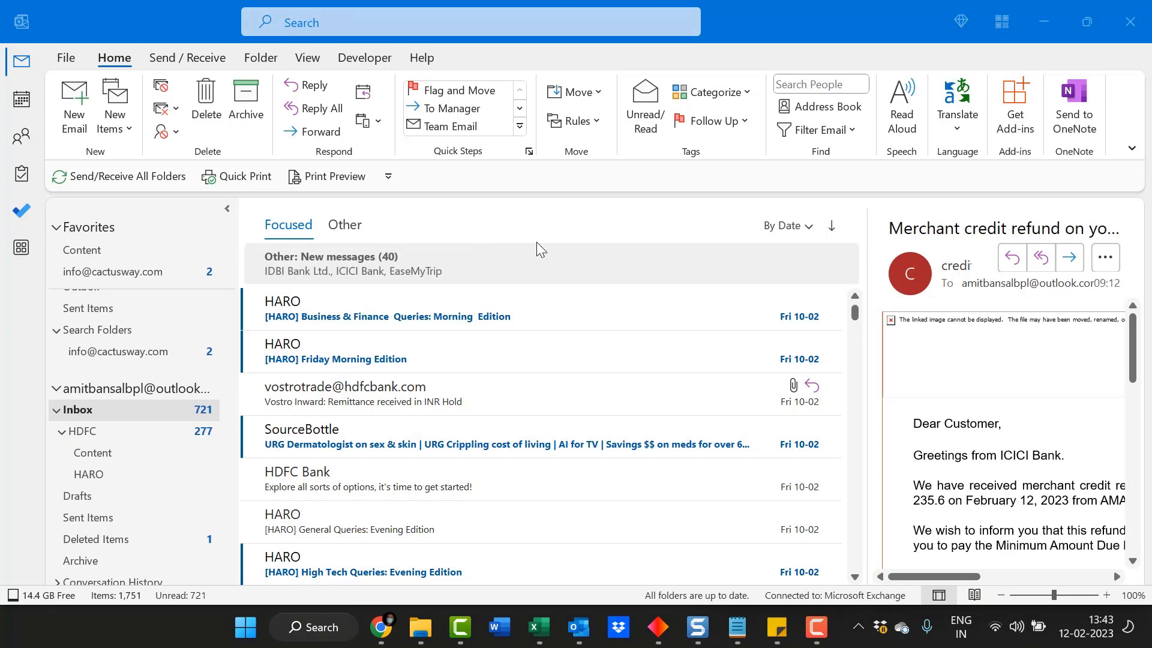
# - Drag the ICICI merchant credit refund email onto Calendar, creating a 14:00–14:30 appointment
pyautogui.scroll(3, 439, 337)
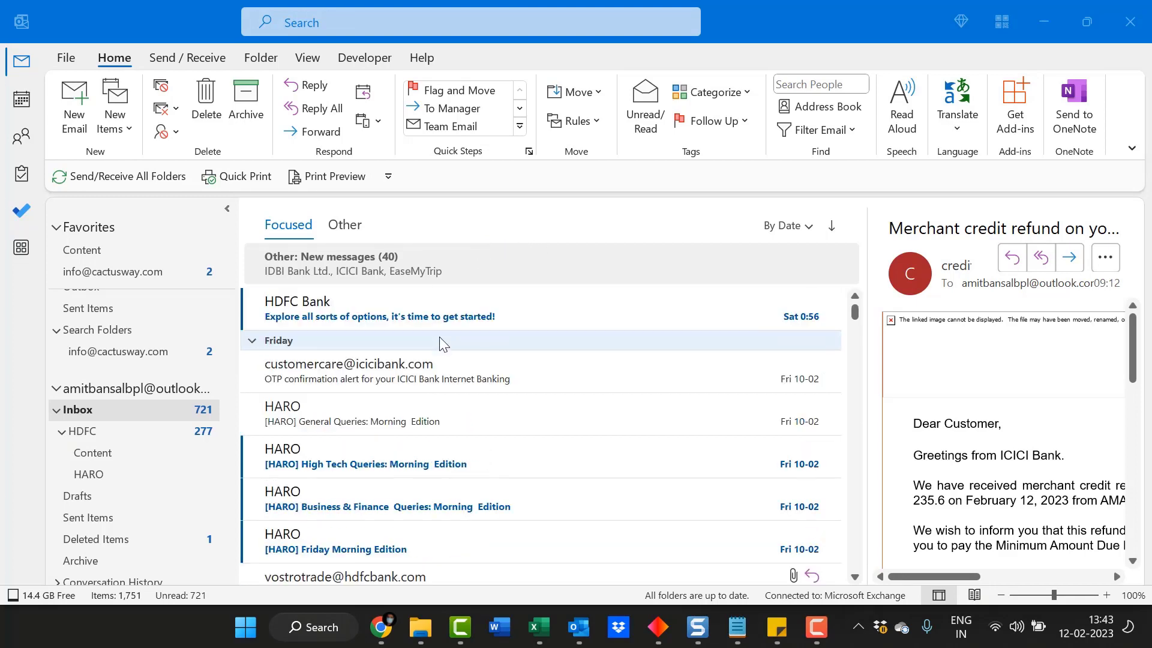
pyautogui.scroll(2, 439, 337)
pyautogui.scroll(3, 439, 346)
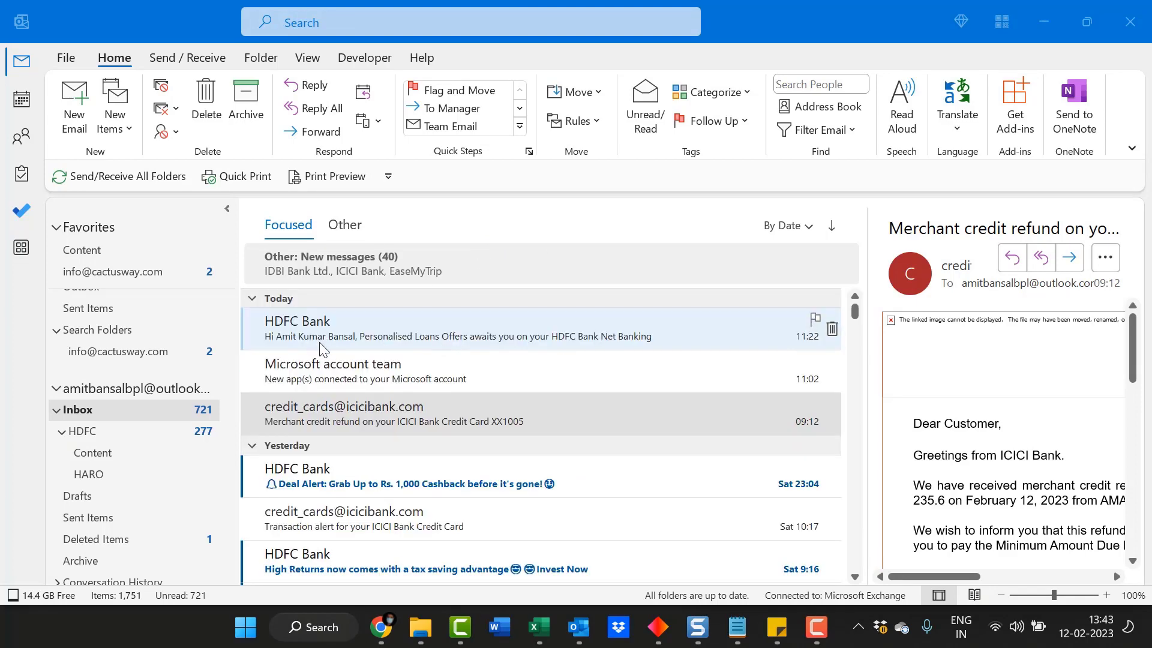
pyautogui.click(321, 420)
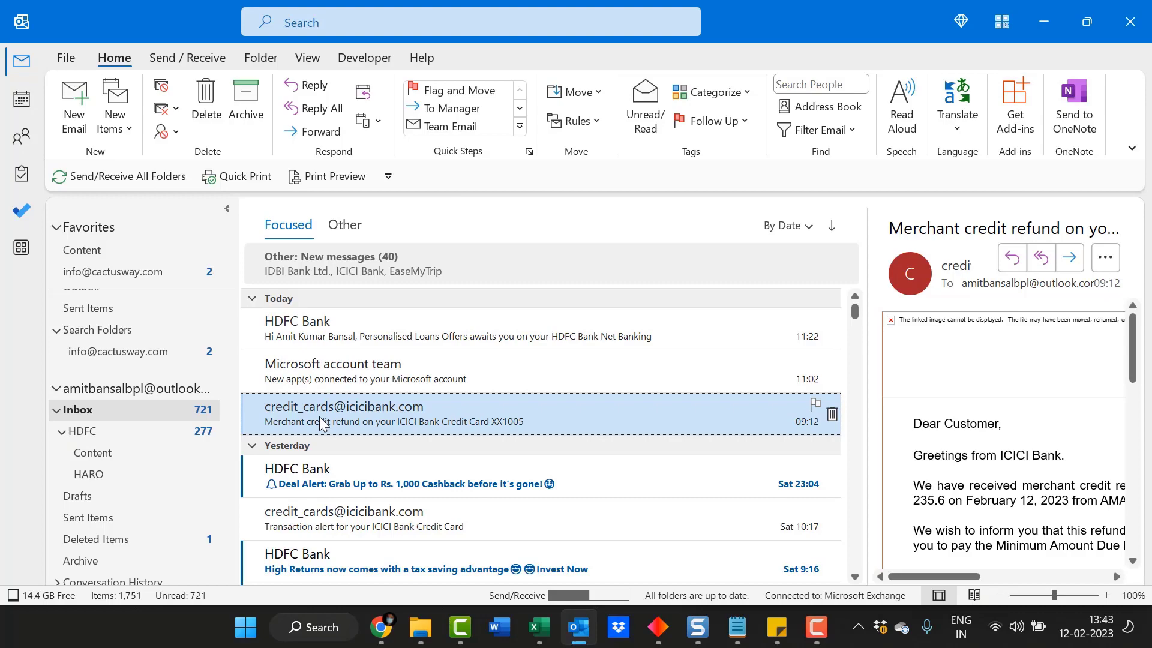
pyautogui.moveTo(319, 417); pyautogui.dragTo(229, 374)
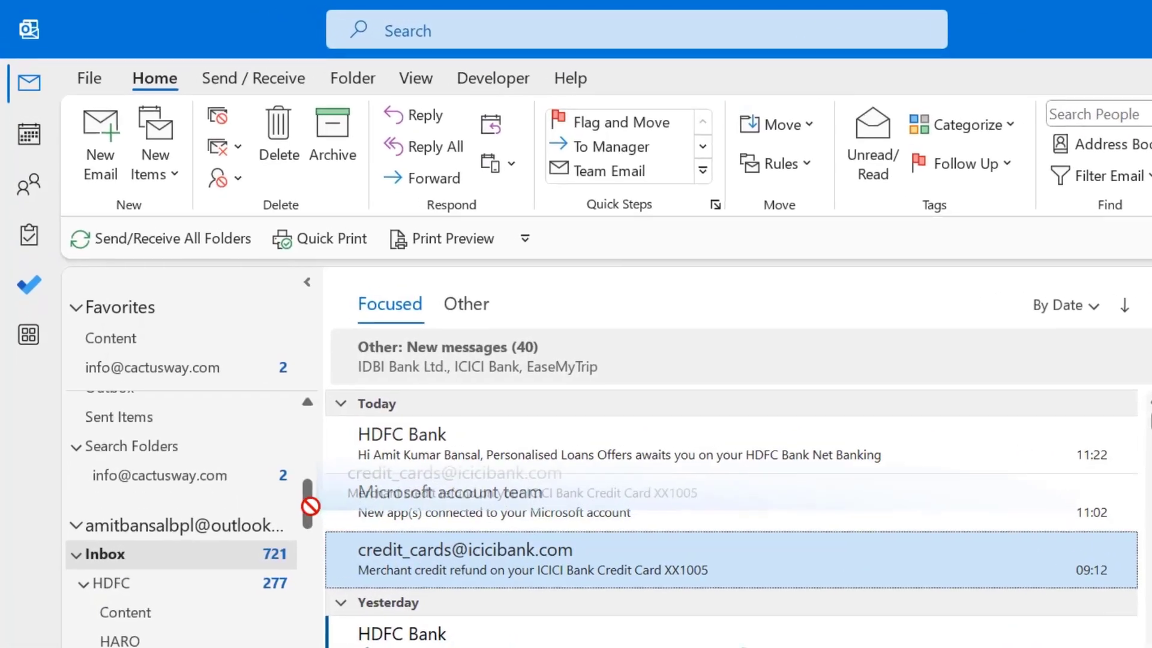
pyautogui.moveTo(310, 506)
pyautogui.mouseDown()
pyautogui.moveTo(141, 370)
pyautogui.moveTo(30, 252)
pyautogui.moveTo(24, 147)
pyautogui.mouseUp()
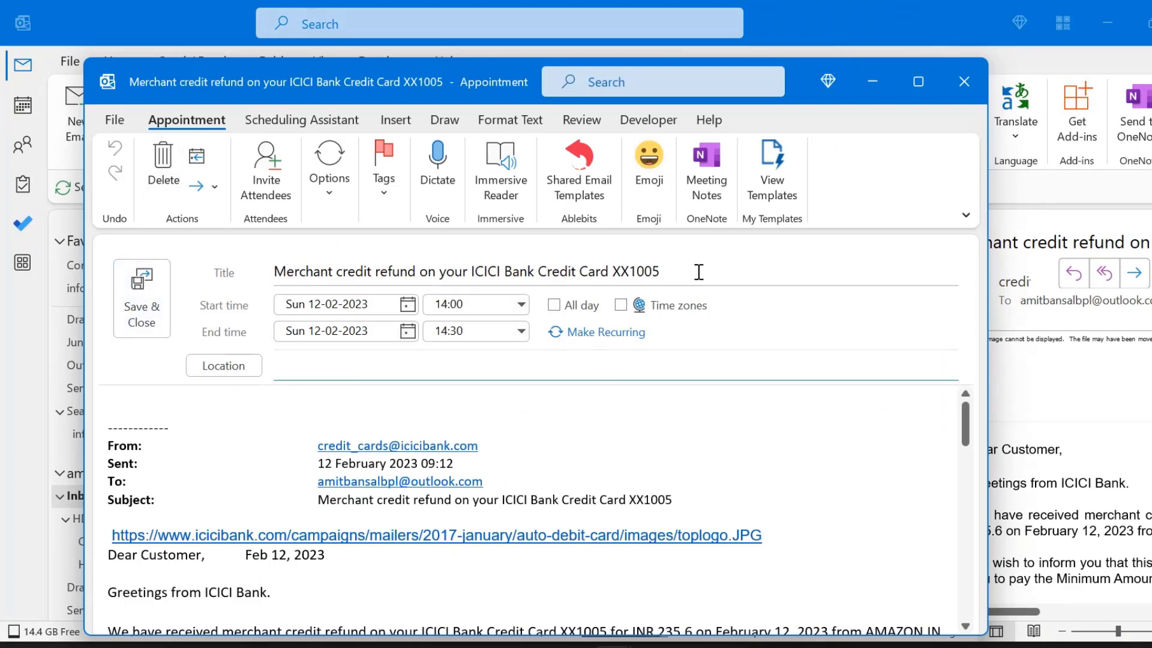
# - Check the appointment's title, start time and location fields
pyautogui.moveTo(699, 272); pyautogui.dragTo(268, 278)
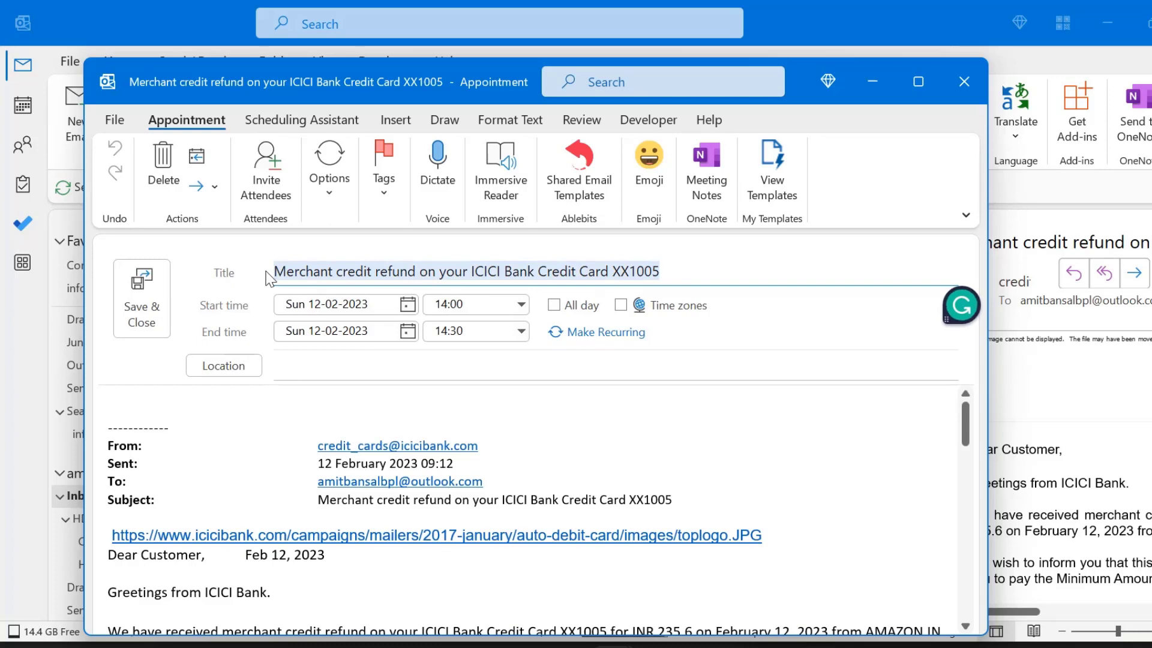
pyautogui.click(309, 304)
pyautogui.click(312, 364)
pyautogui.click(226, 407)
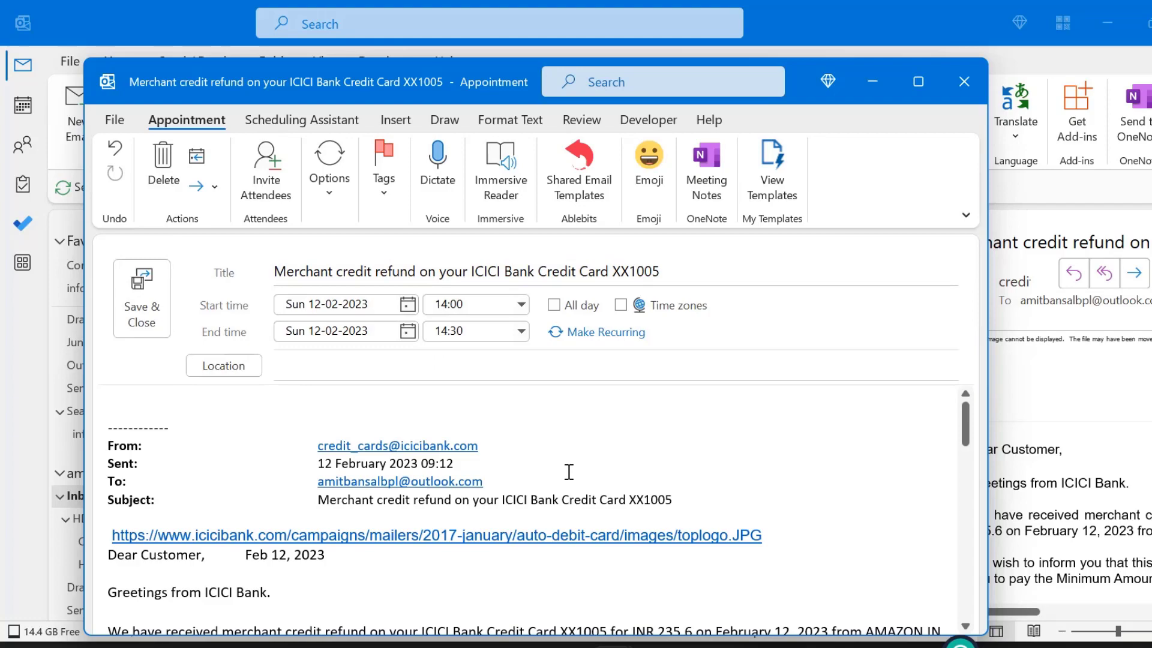
# - Scroll through the appointment's body text, then close the appointment window
pyautogui.scroll(-3, 568, 472)
pyautogui.scroll(-3, 567, 472)
pyautogui.scroll(-3, 564, 472)
pyautogui.scroll(-4, 556, 471)
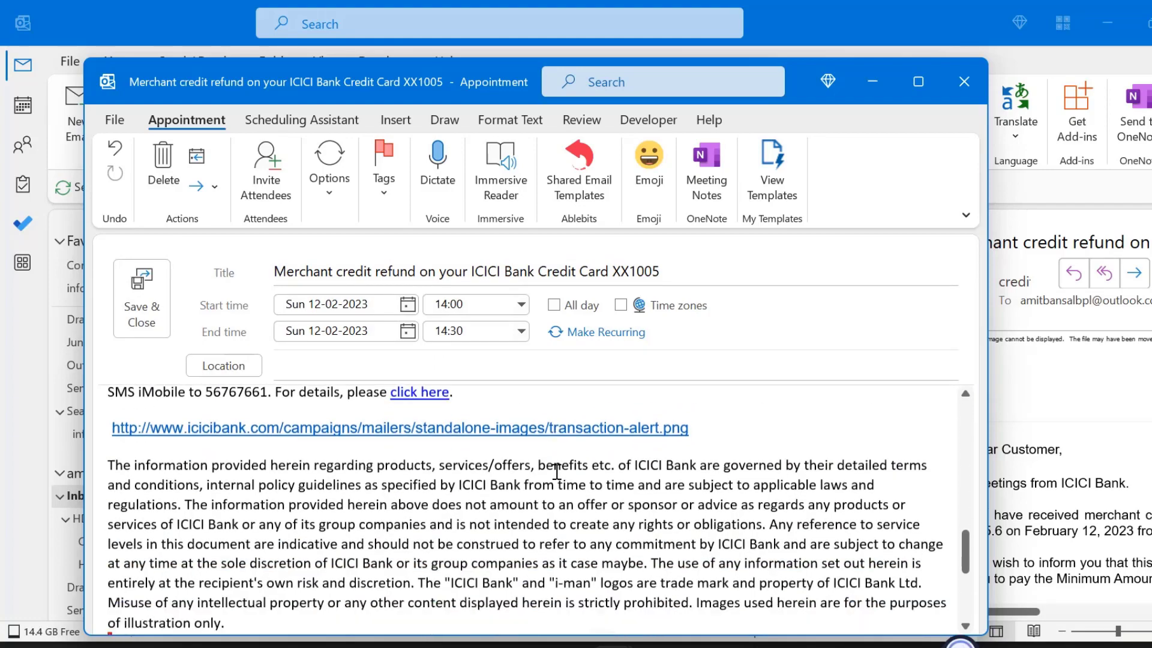
pyautogui.scroll(-4, 556, 472)
pyautogui.scroll(5, 556, 472)
pyautogui.scroll(3, 556, 471)
pyautogui.scroll(1, 556, 471)
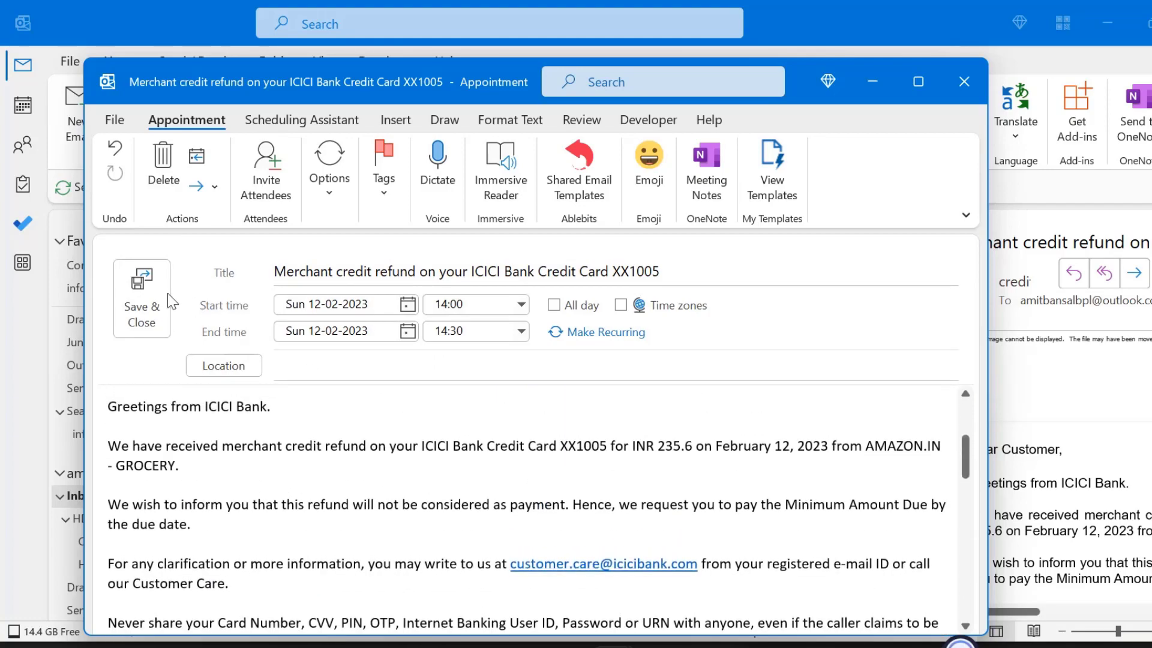
pyautogui.click(962, 82)
# - Dismiss the first draft, then create and close an appointment with the ICICI email attached
pyautogui.press('Return')
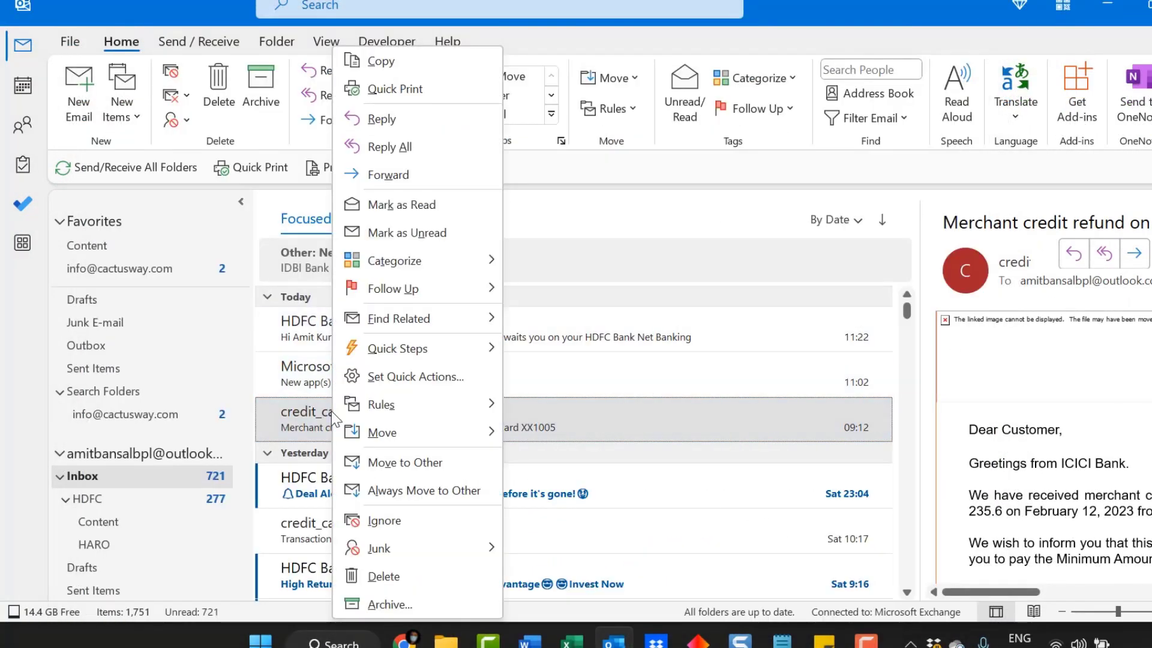
pyautogui.moveTo(338, 423)
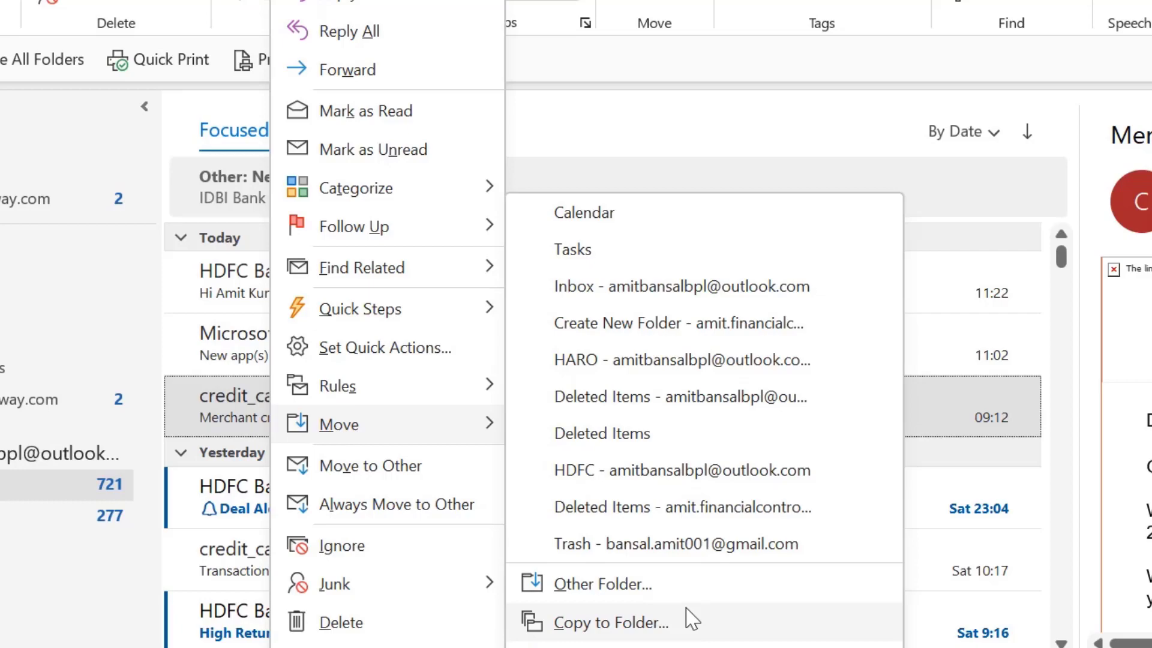
pyautogui.click(717, 226)
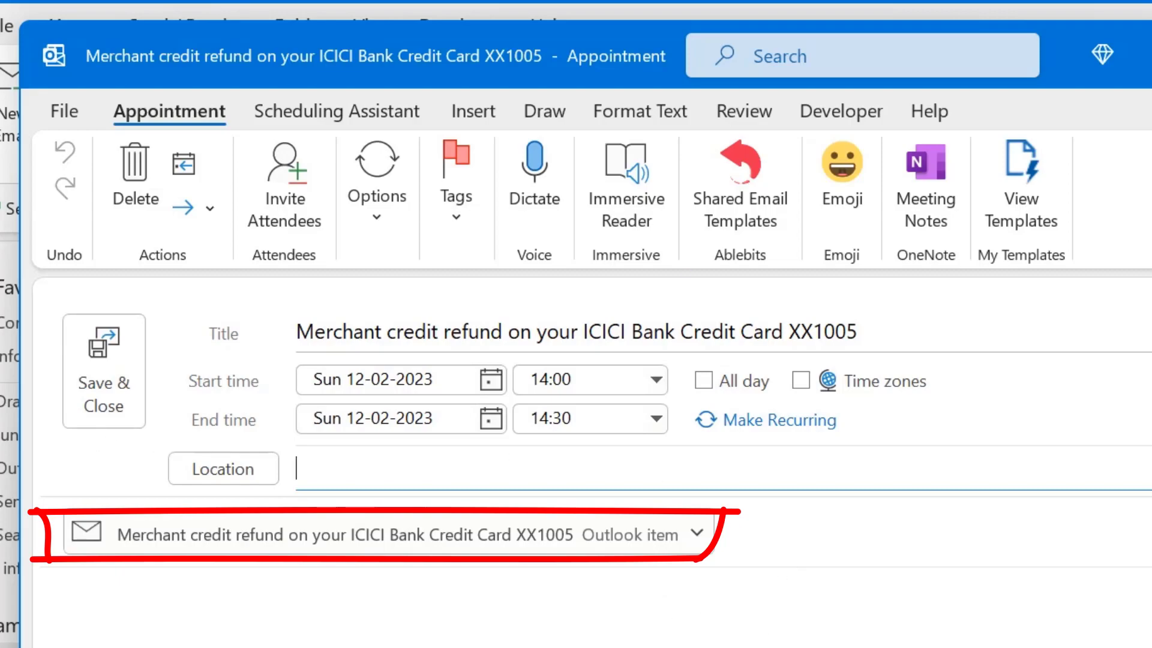
pyautogui.click(1136, 84)
# - Start a 'New Meeting with:' Quick Step from the HDFC Deal Alert email, unchecking New Meeting
pyautogui.click(593, 365)
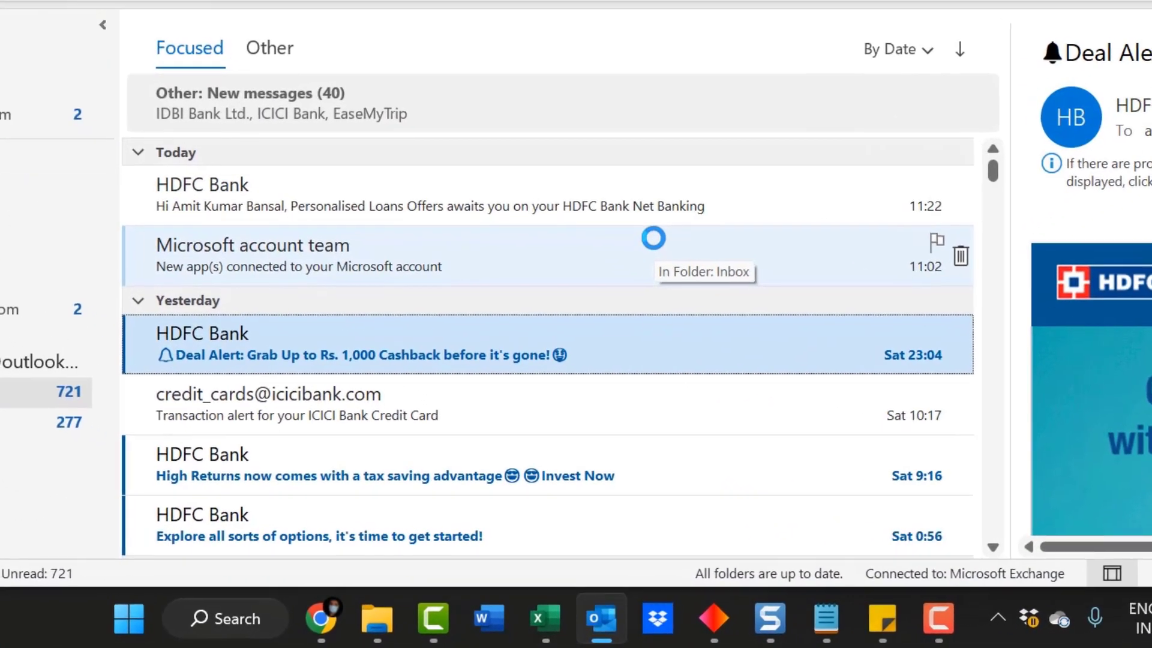
pyautogui.rightClick(321, 439)
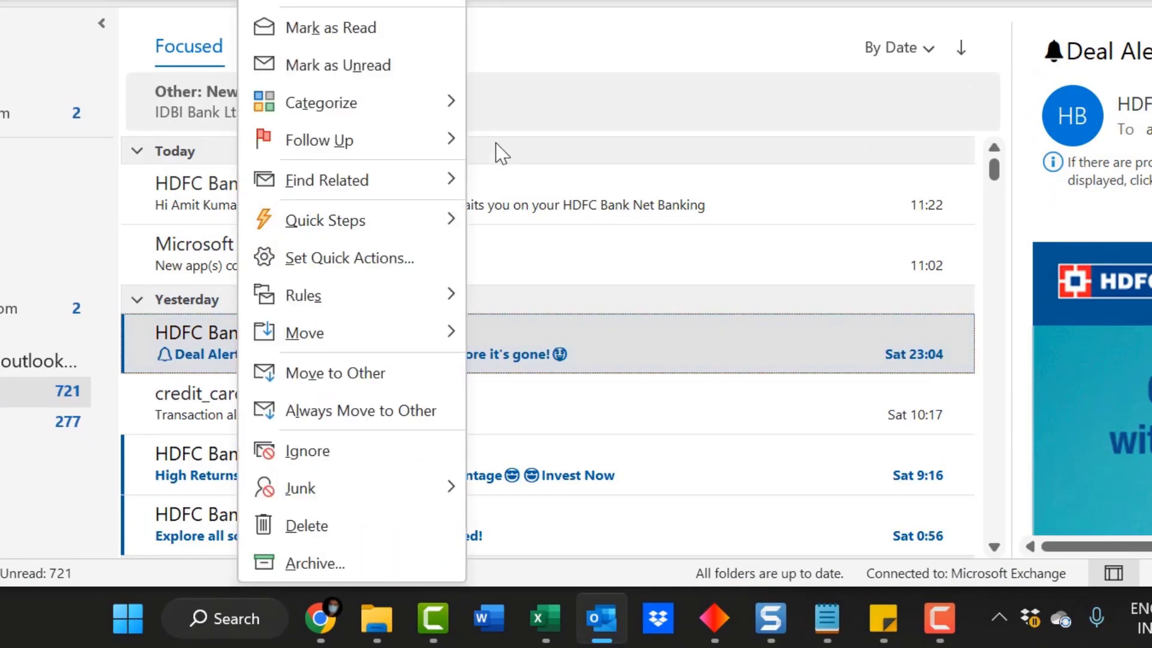
pyautogui.moveTo(326, 221)
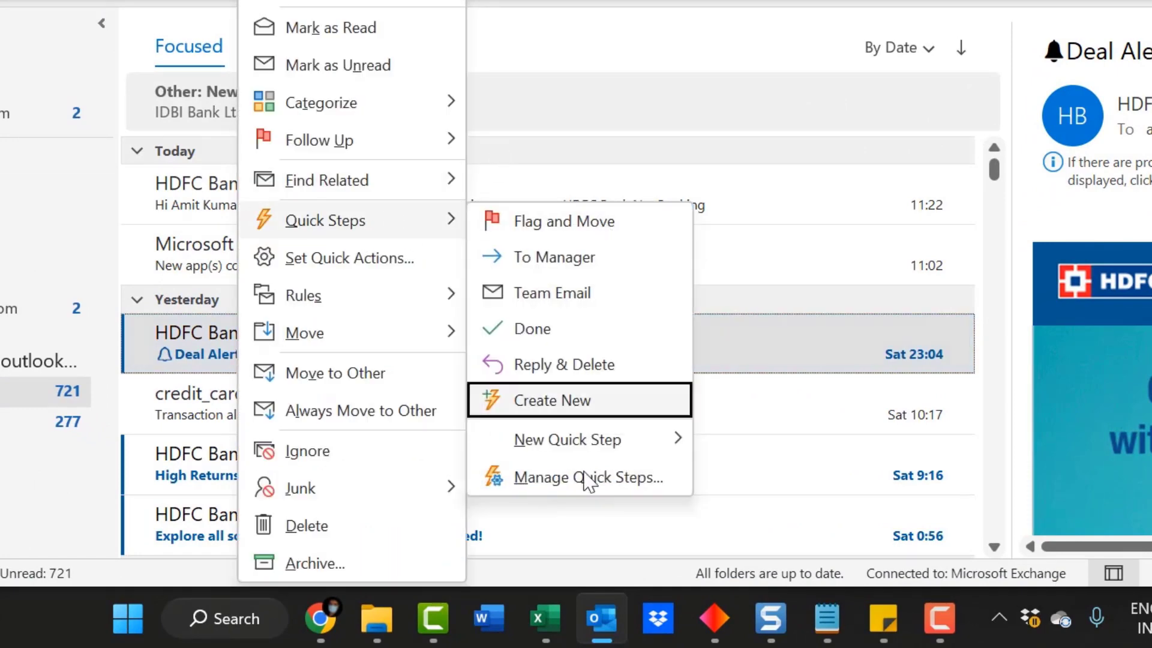
pyautogui.moveTo(567, 439)
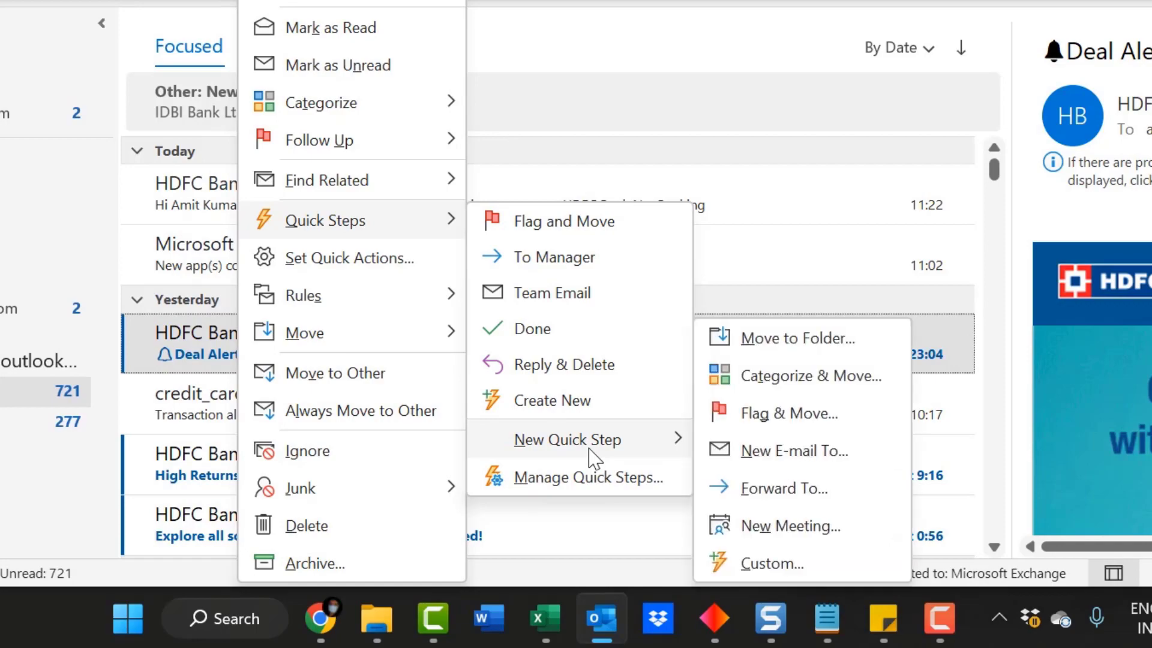
pyautogui.click(803, 532)
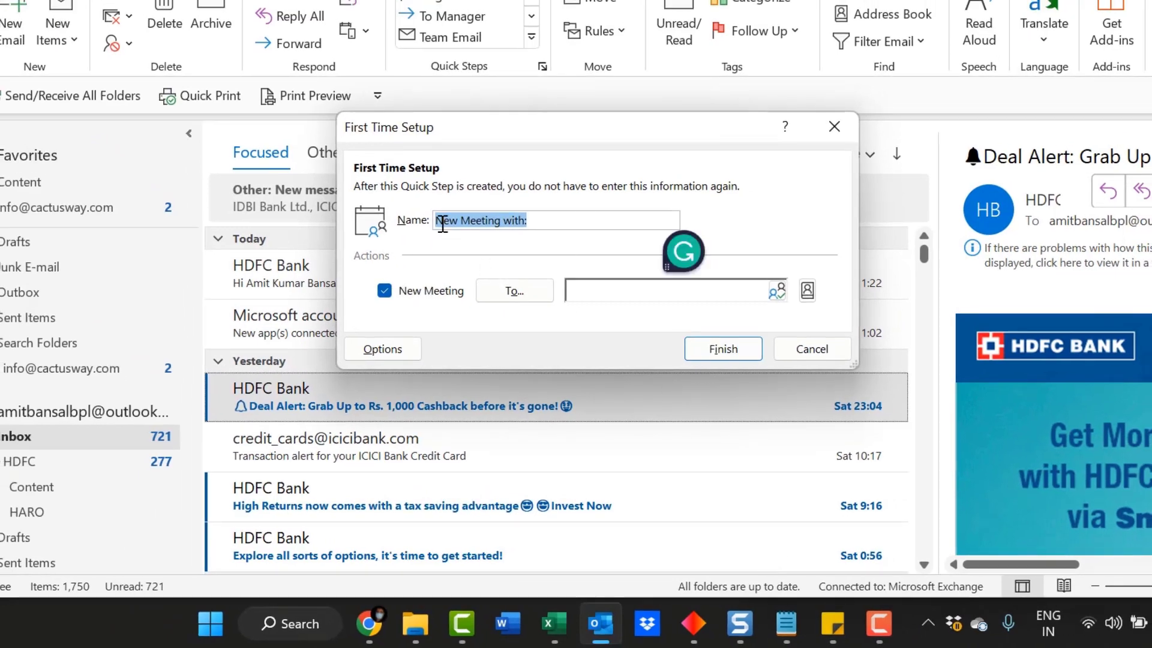
pyautogui.click(384, 290)
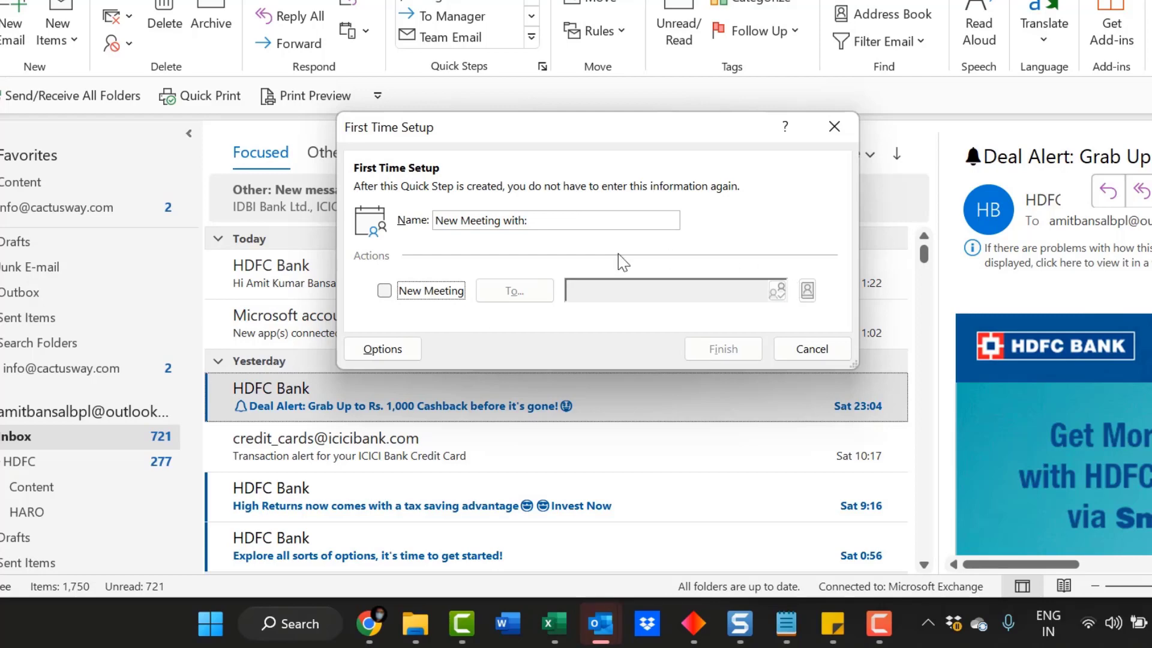
# - Open the full Quick Step options and assign the first available shortcut key
pyautogui.click(379, 351)
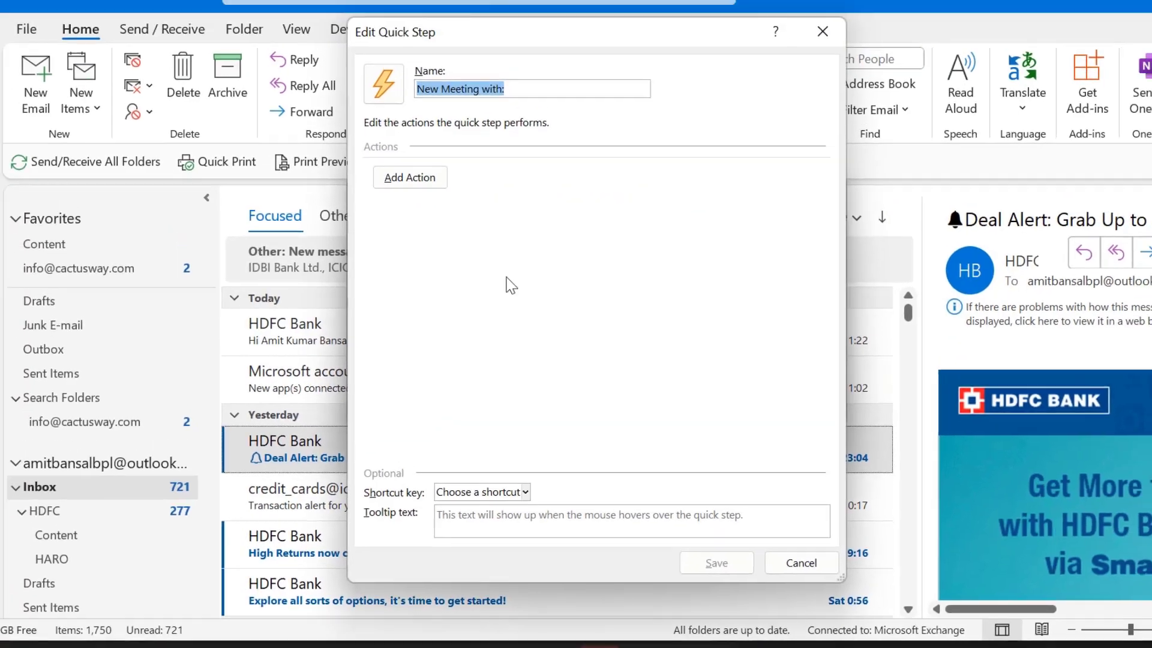
pyautogui.click(408, 516)
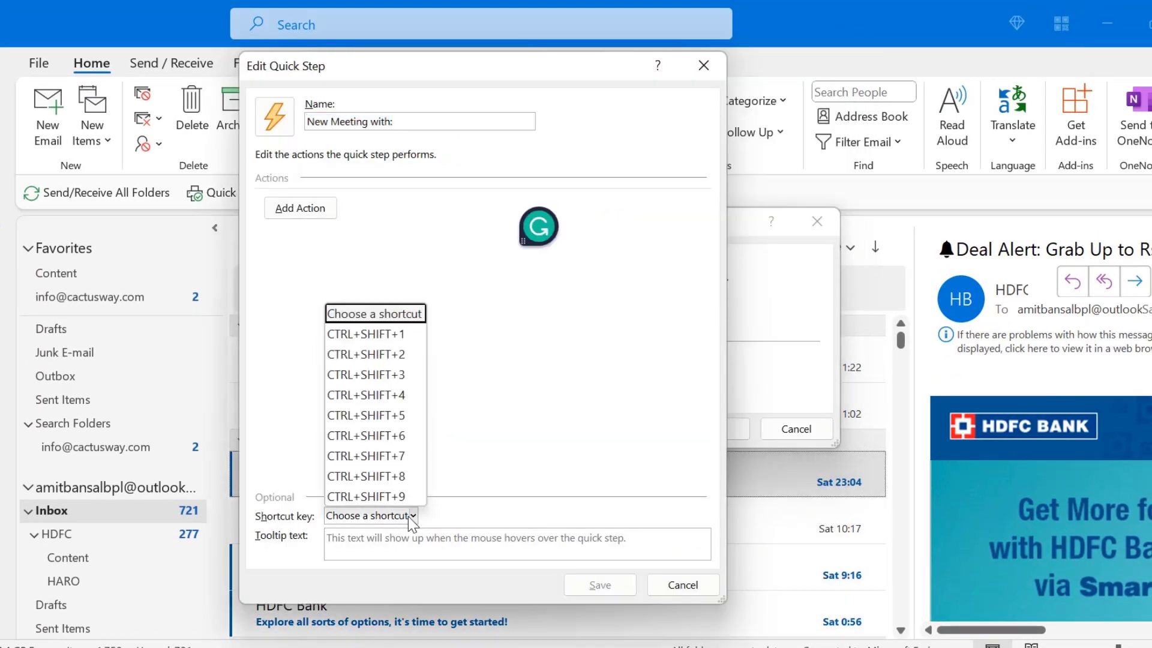
pyautogui.click(385, 334)
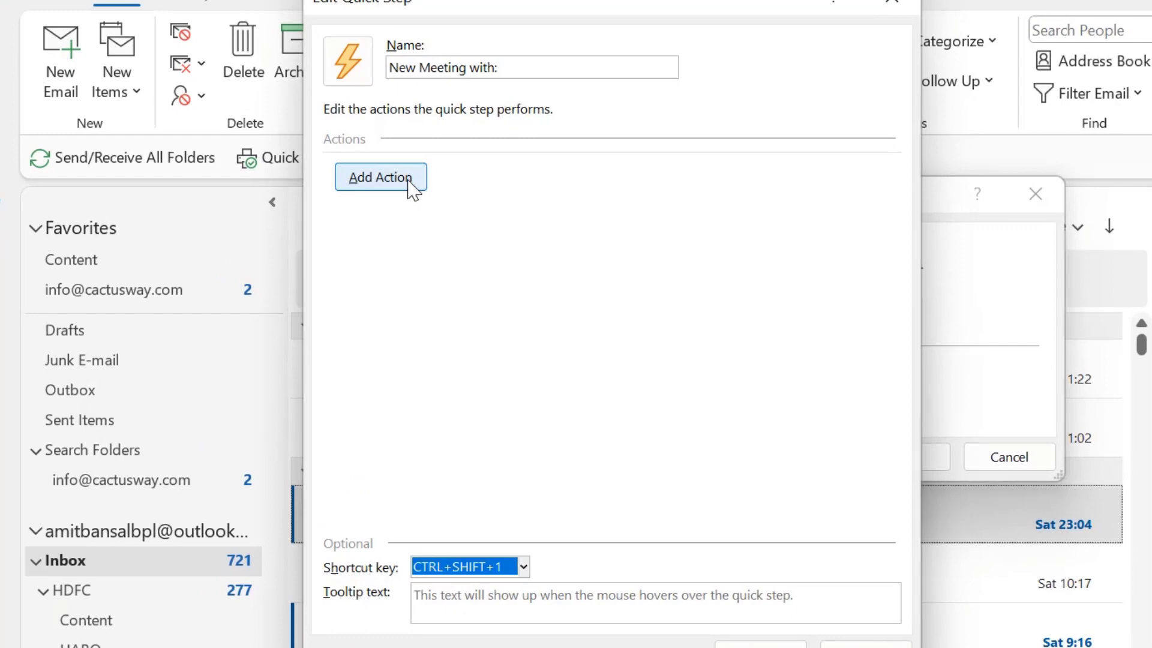
# - Replace the unfinished action with an Appointment > New Meeting action and save the Quick Step
pyautogui.click(411, 180)
pyautogui.click(857, 182)
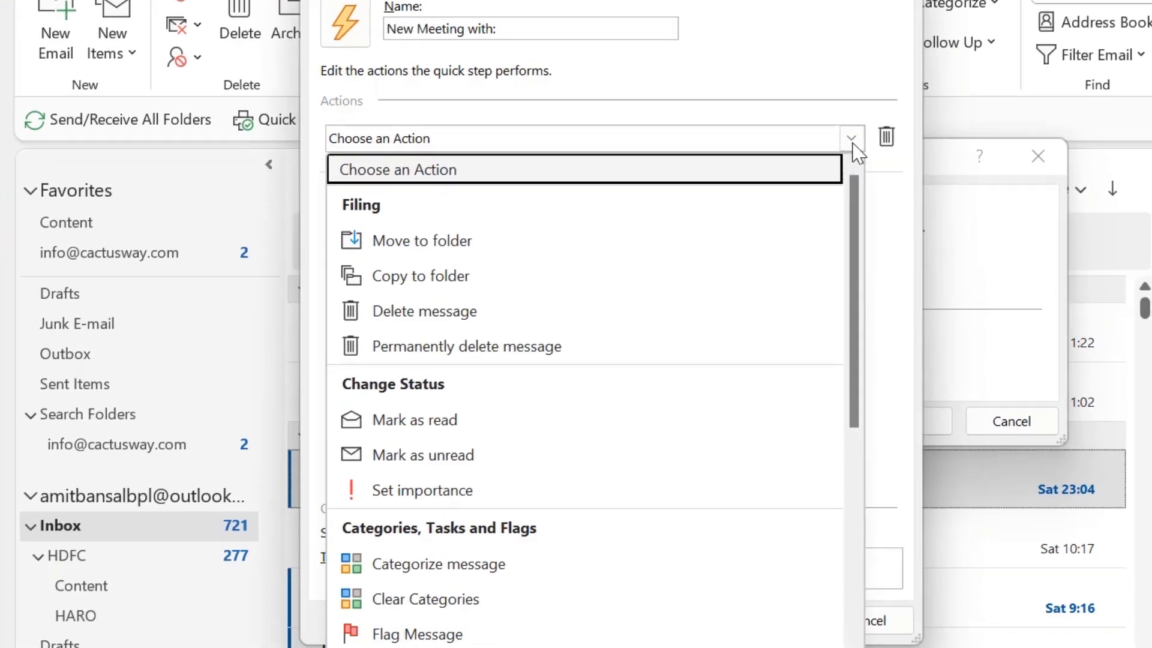
pyautogui.scroll(-5, 594, 340)
pyautogui.click(426, 302)
pyautogui.click(358, 63)
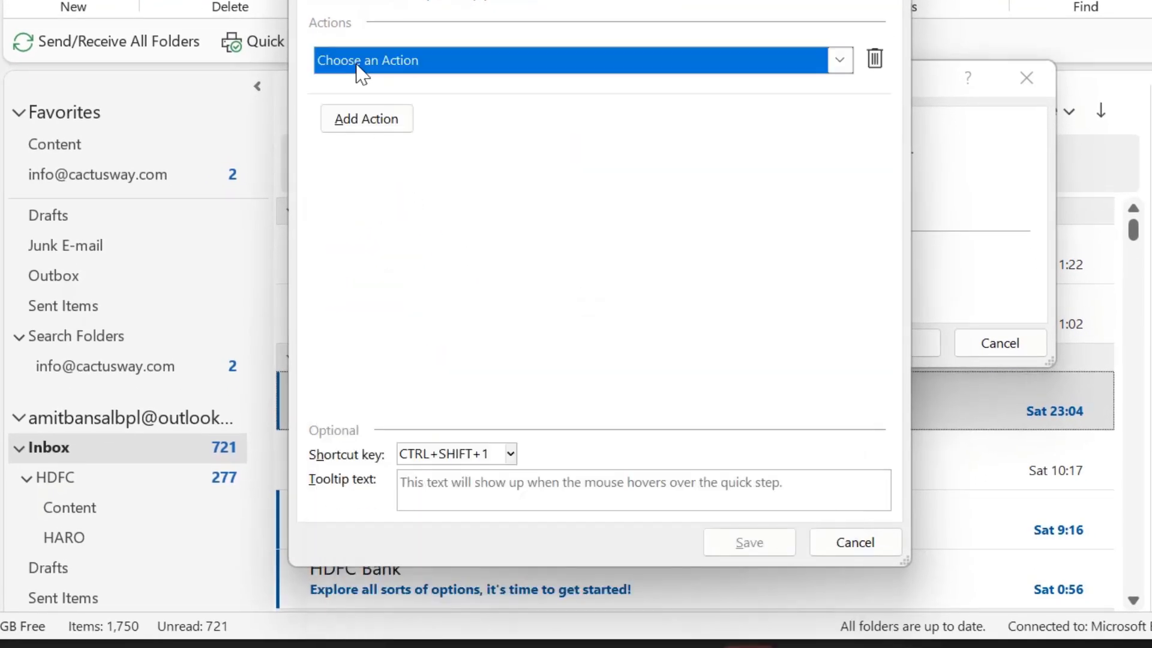
pyautogui.click(681, 69)
pyautogui.scroll(-4, 648, 329)
pyautogui.scroll(-1, 650, 329)
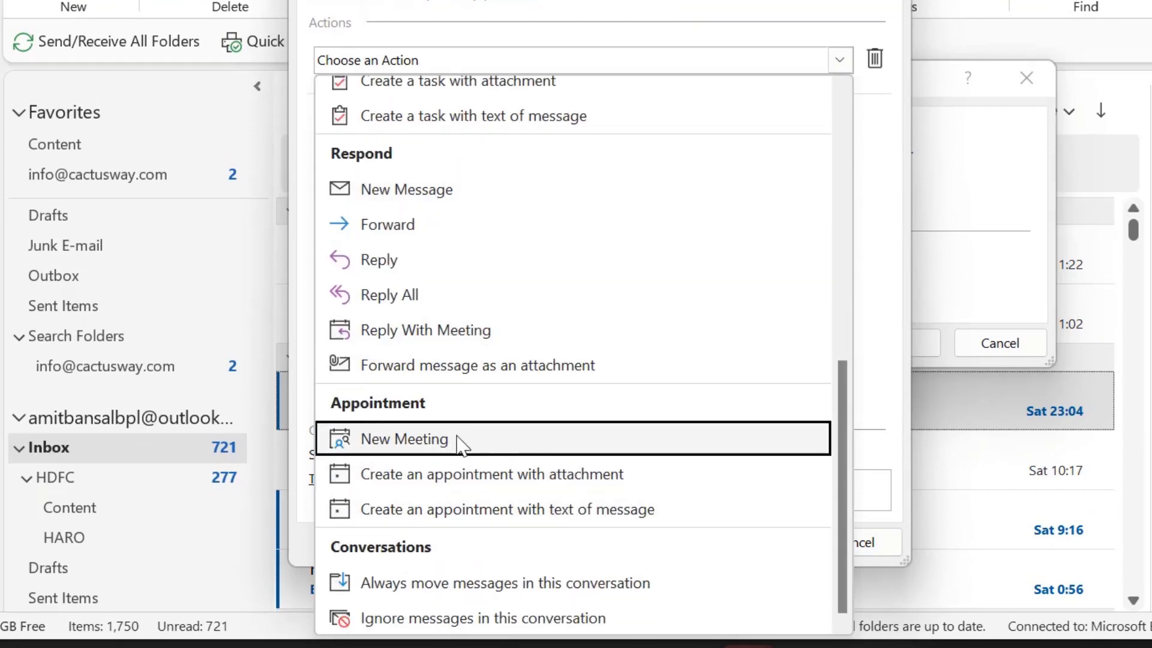
pyautogui.click(440, 450)
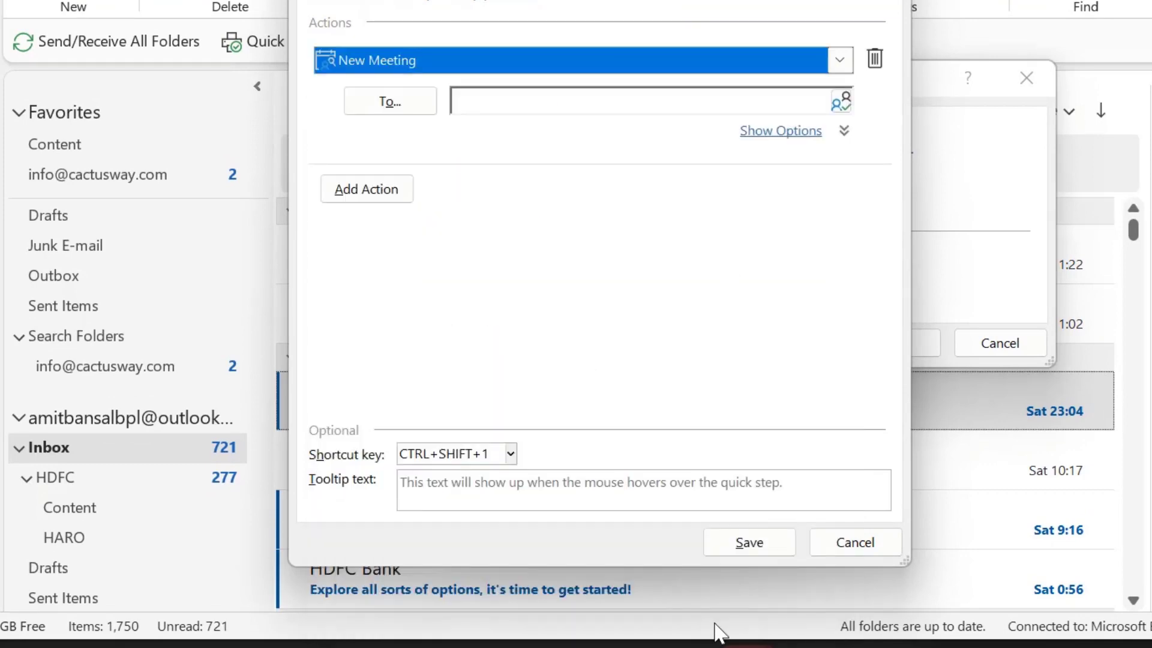
pyautogui.click(751, 544)
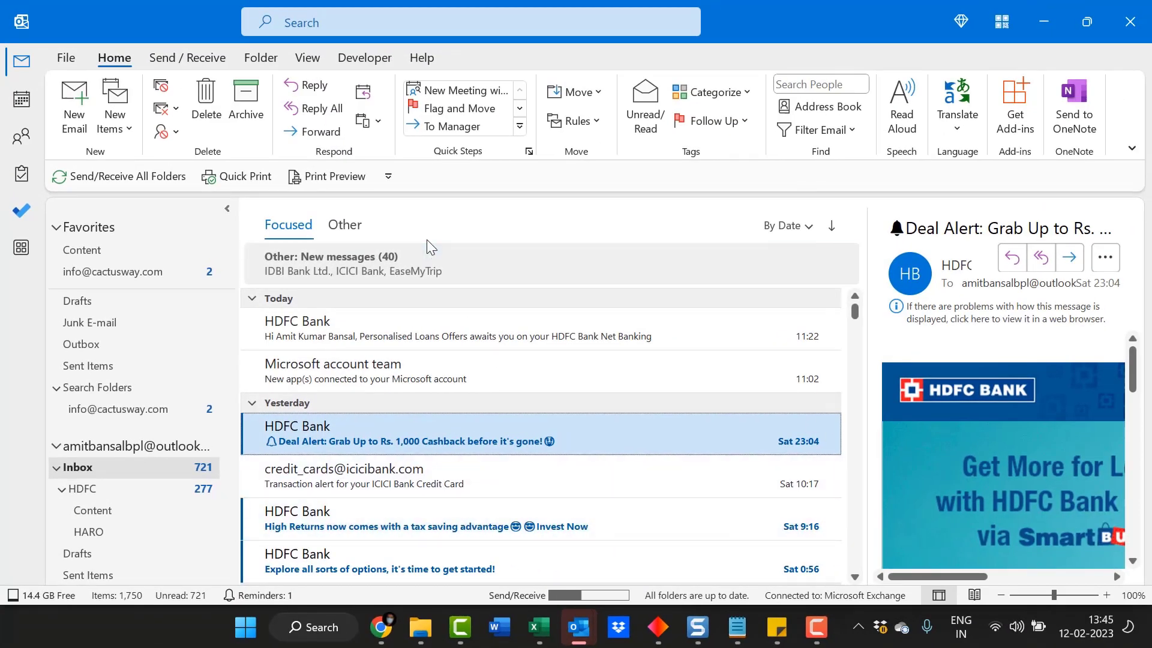
# - Switch desktop Outlook to the Calendar view
pyautogui.click(21, 99)
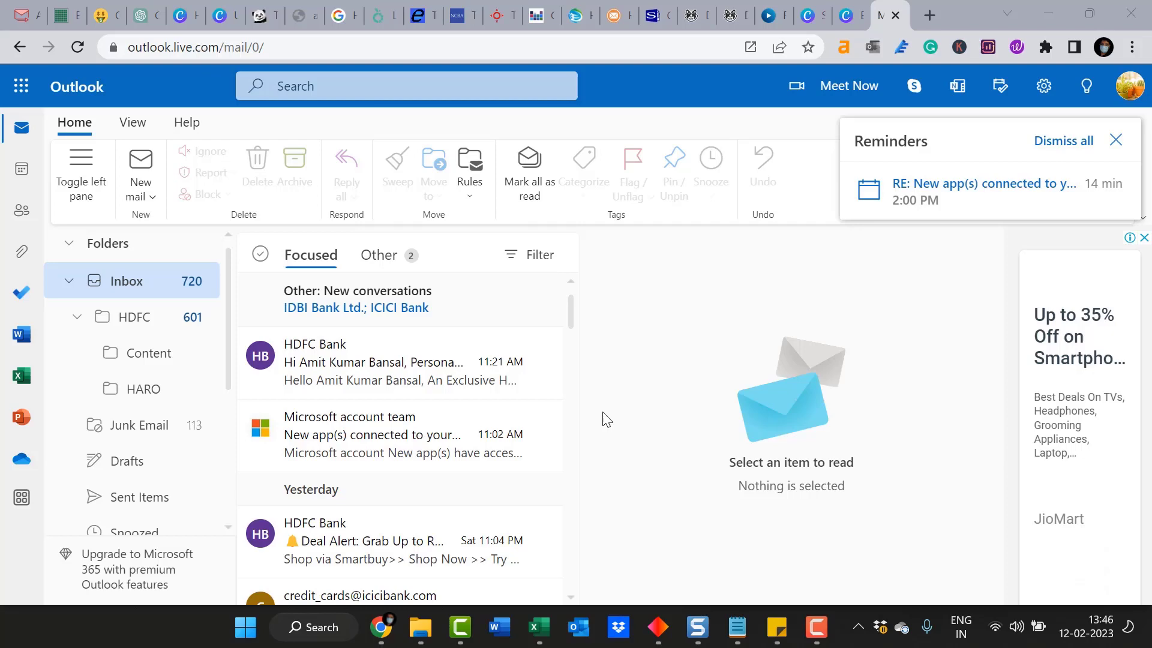
pyautogui.moveTo(400, 361)
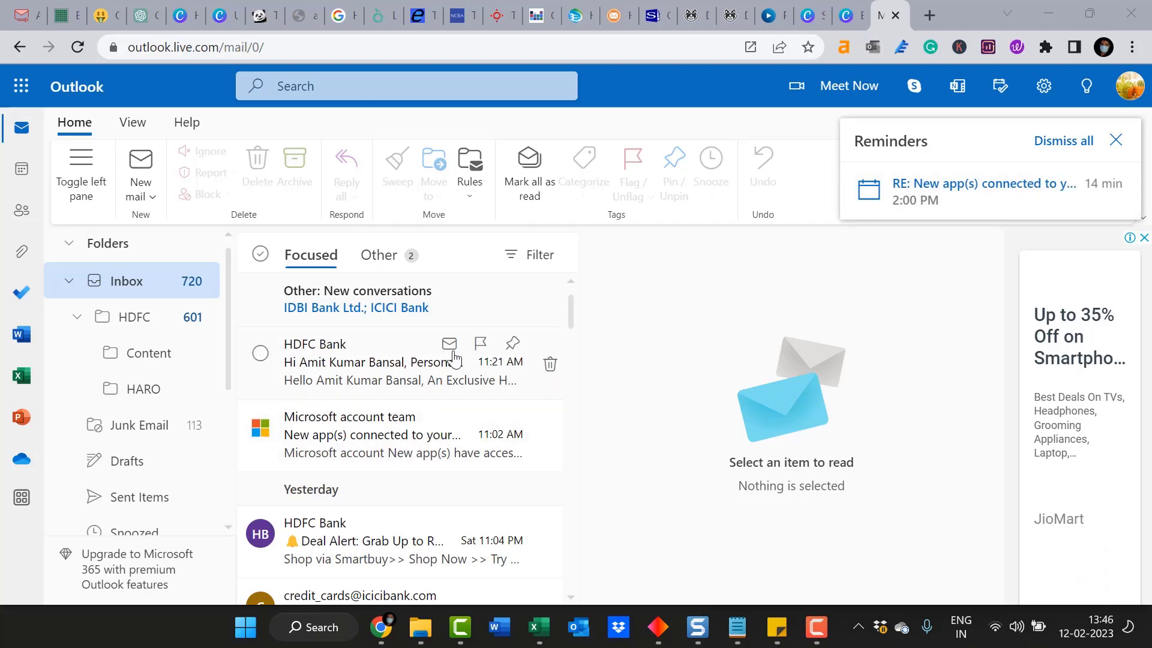
# - Open the HARO General Queries: Morning Edition email and show the My Day calendar panel
pyautogui.scroll(-1, 398, 436)
pyautogui.scroll(-3, 420, 432)
pyautogui.scroll(-4, 382, 406)
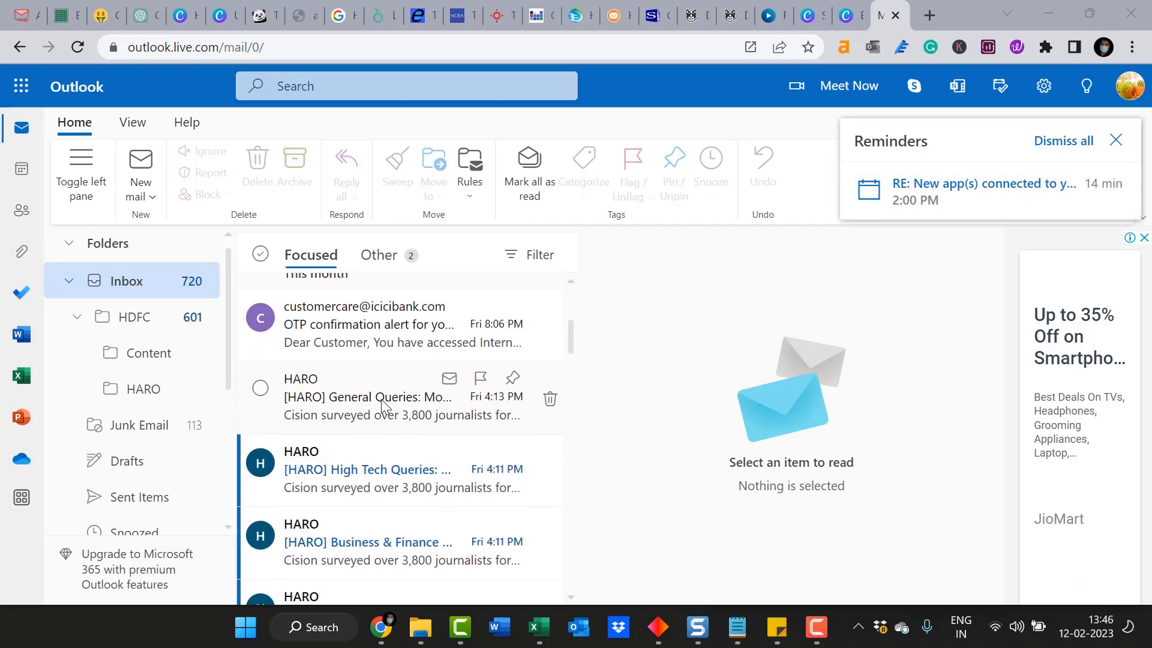
pyautogui.click(335, 405)
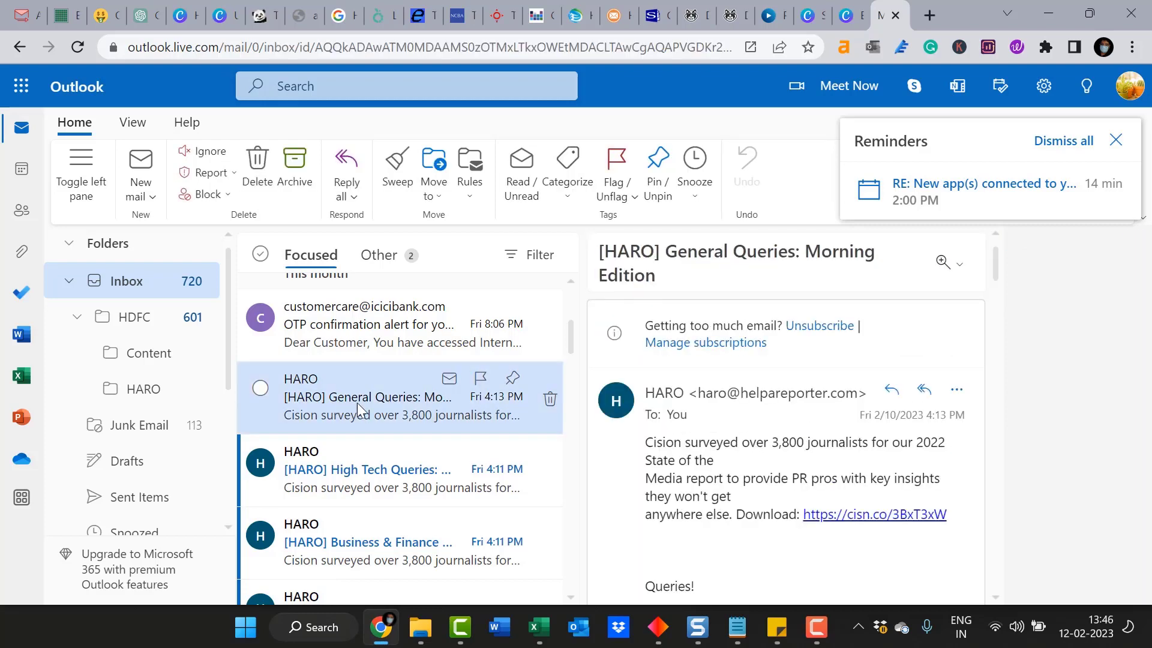
pyautogui.rightClick(357, 402)
pyautogui.click(994, 103)
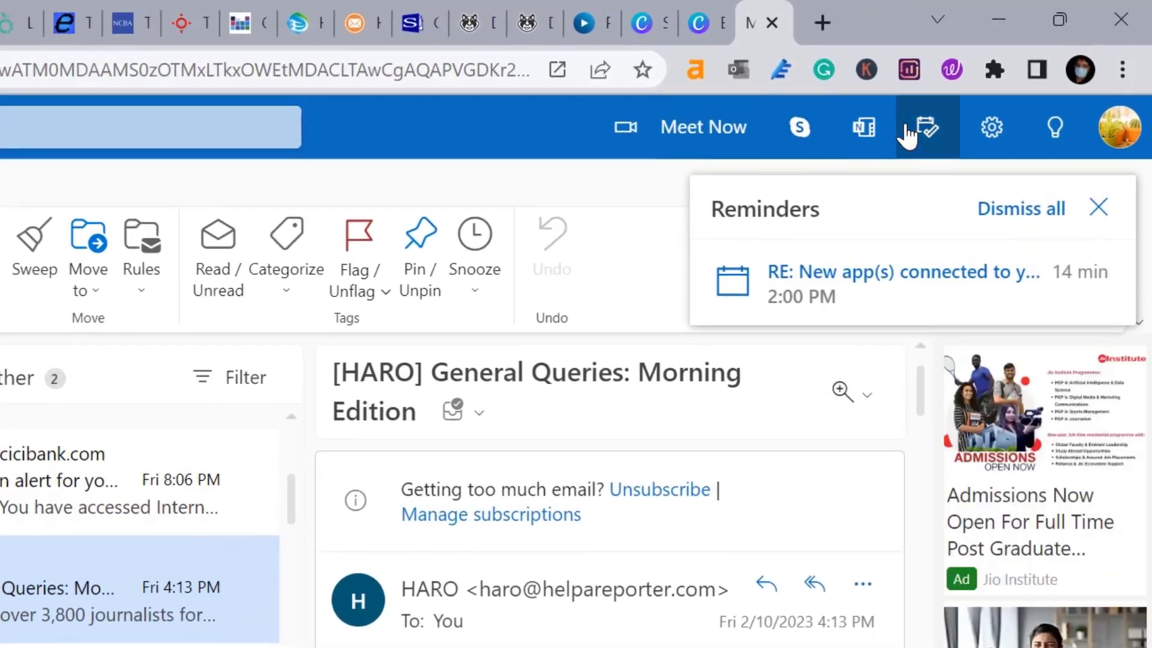
pyautogui.click(912, 135)
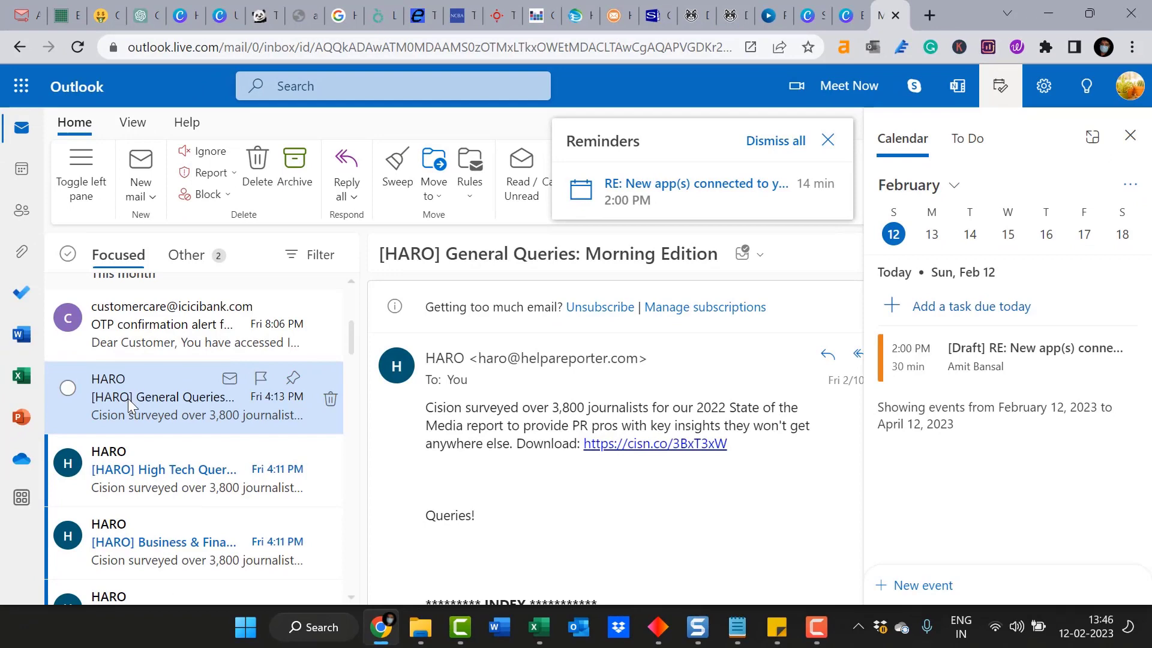
# - Drag the HARO email onto 'Add as an event' in My Day, drafting a 2:00–2:30 PM meeting
pyautogui.moveTo(128, 398)
pyautogui.mouseDown()
pyautogui.moveTo(678, 370)
pyautogui.moveTo(741, 358)
pyautogui.moveTo(955, 242)
pyautogui.moveTo(967, 287)
pyautogui.mouseUp()
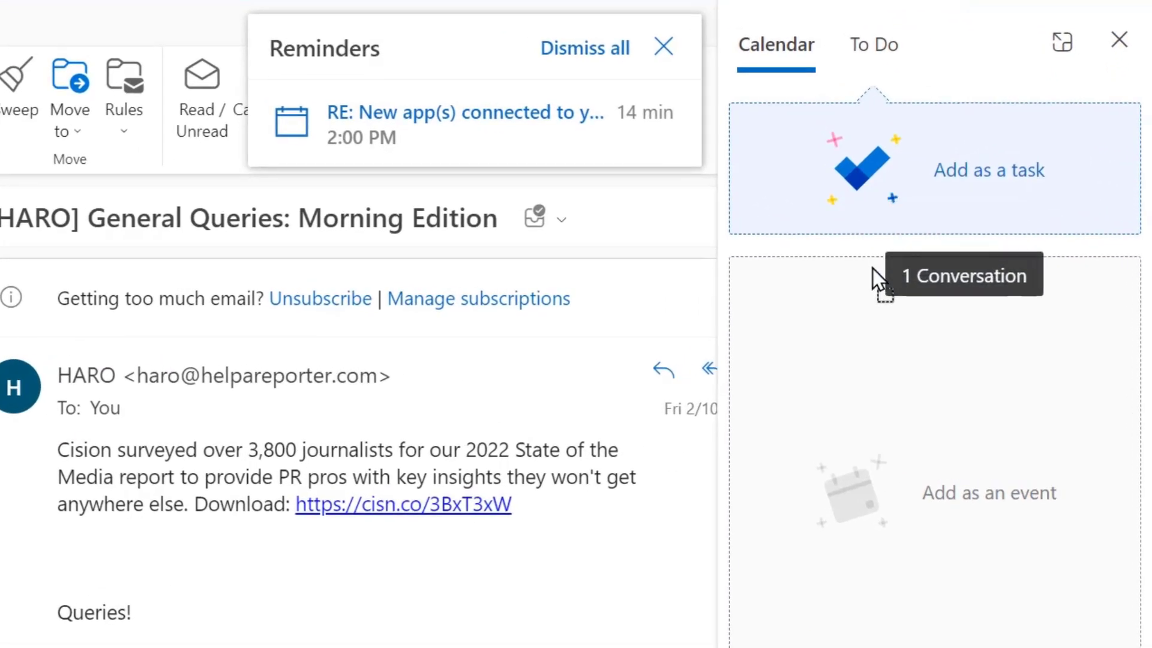
pyautogui.moveTo(872, 269)
pyautogui.mouseDown()
pyautogui.moveTo(933, 198)
pyautogui.moveTo(940, 386)
pyautogui.moveTo(849, 401)
pyautogui.moveTo(901, 377)
pyautogui.moveTo(840, 348)
pyautogui.moveTo(912, 365)
pyautogui.moveTo(944, 412)
pyautogui.moveTo(884, 401)
pyautogui.moveTo(895, 334)
pyautogui.moveTo(913, 411)
pyautogui.mouseUp()
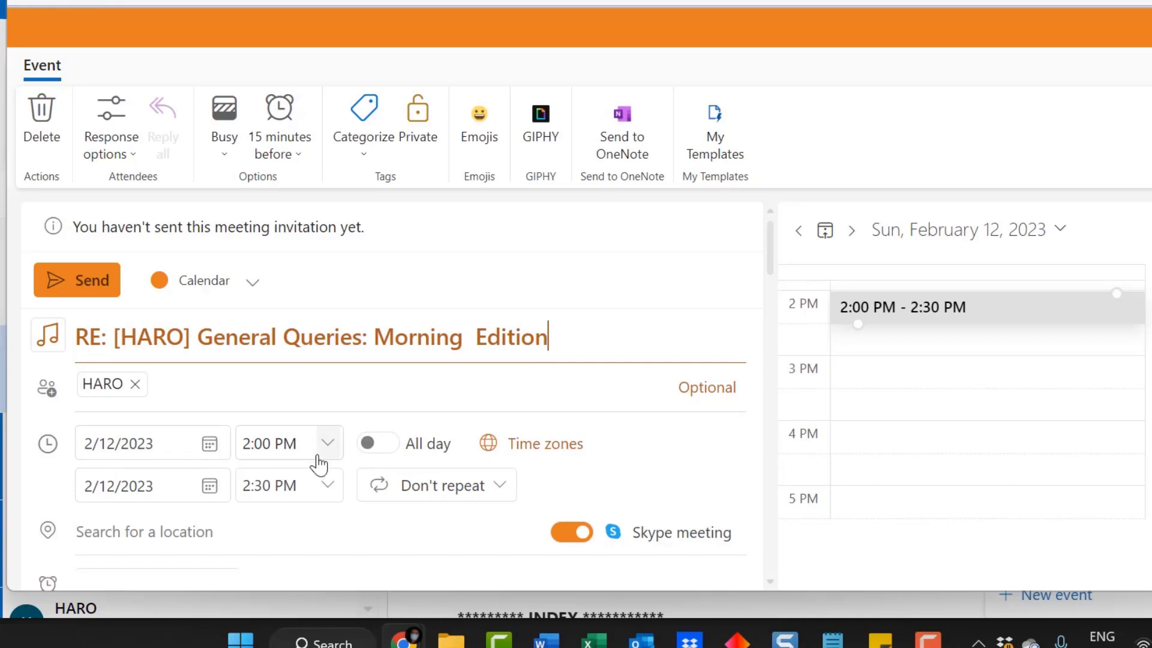
# - Review the HARO meeting form and send the 2:00 PM invitation
pyautogui.scroll(-3, 548, 436)
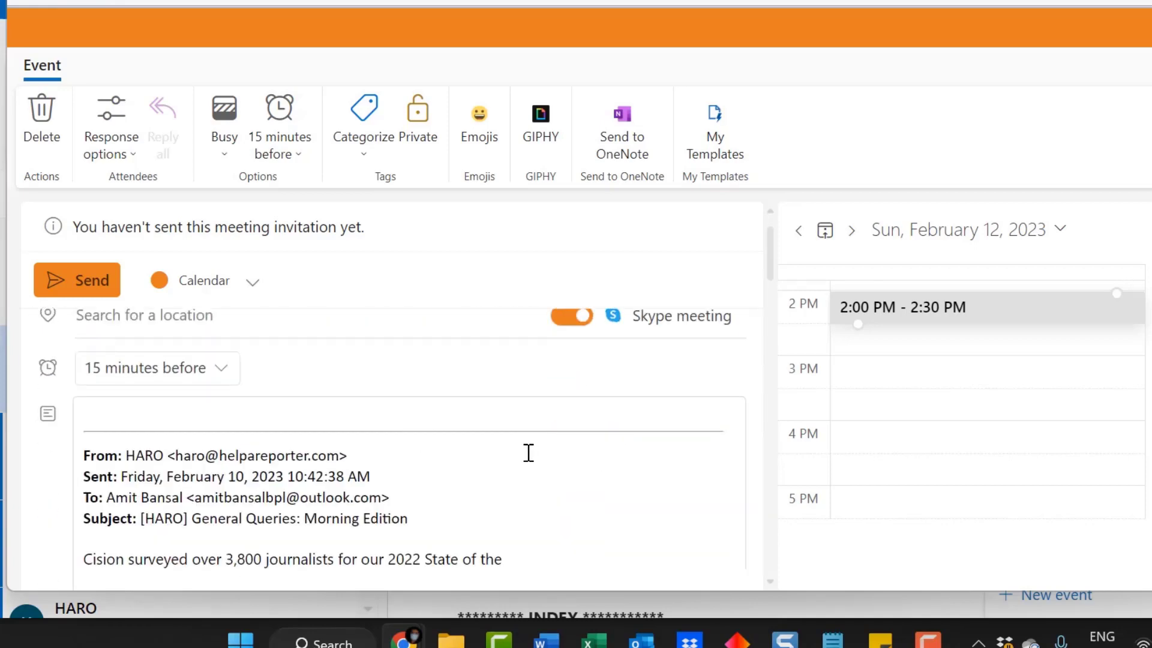
pyautogui.scroll(5, 530, 451)
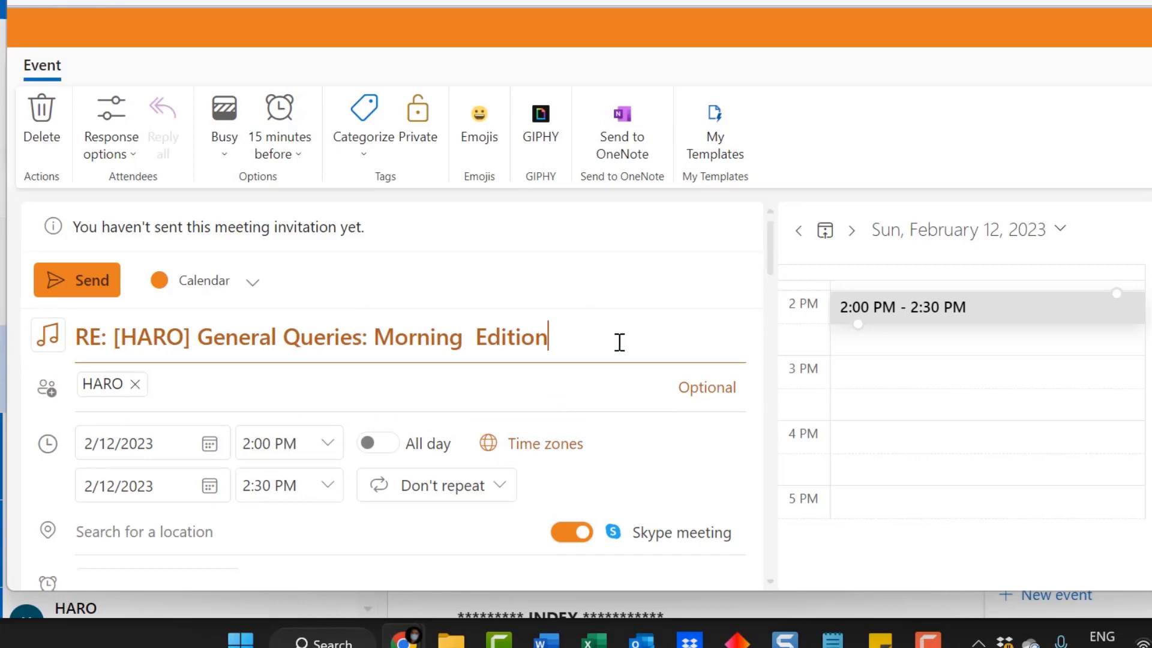
pyautogui.moveTo(618, 340); pyautogui.dragTo(33, 342)
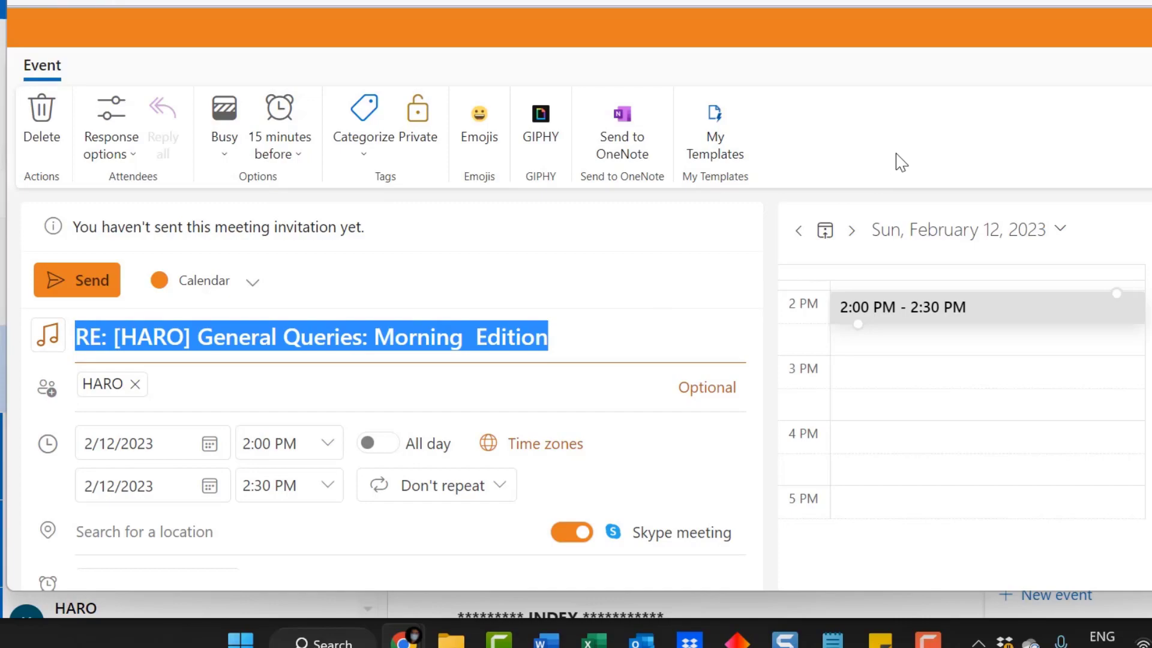
pyautogui.scroll(-10, 780, 390)
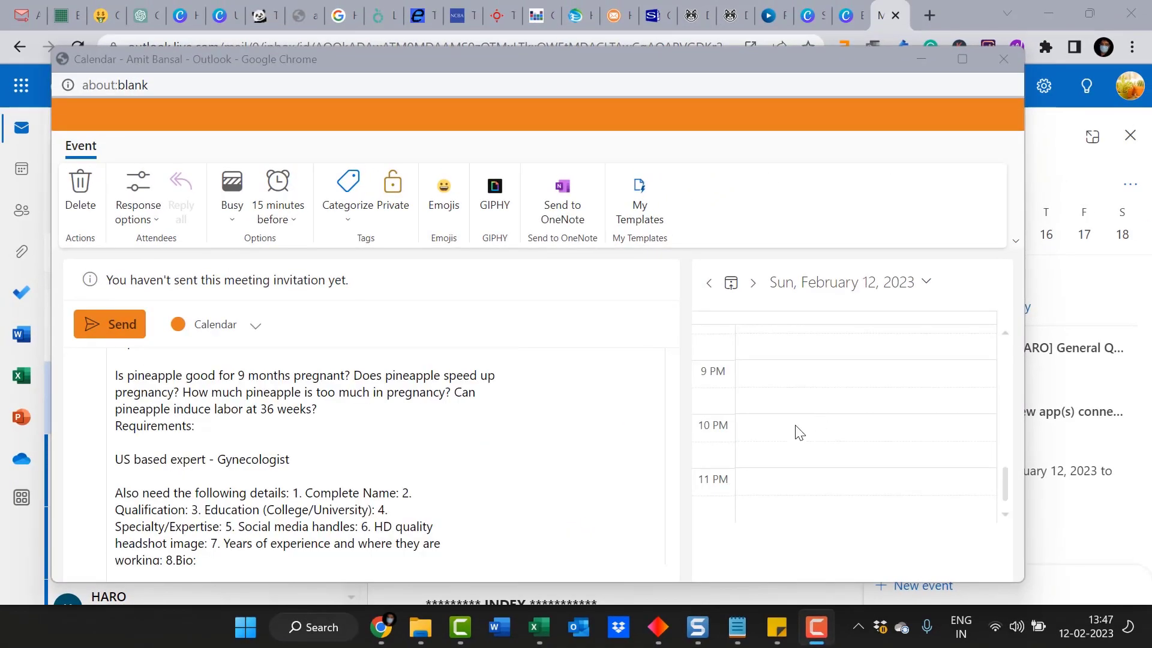
pyautogui.click(107, 326)
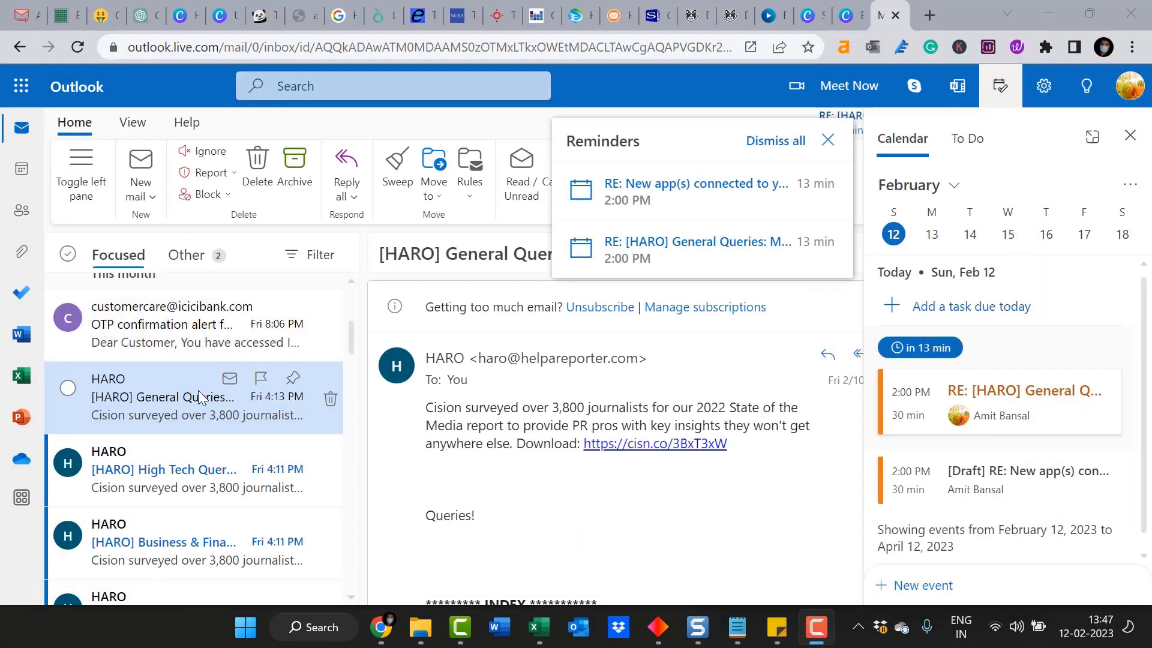
# - Switch to the February 2023 Month-view calendar with Ctrl+Shift+2
pyautogui.hotkey('ctrl', 'shift', '2')
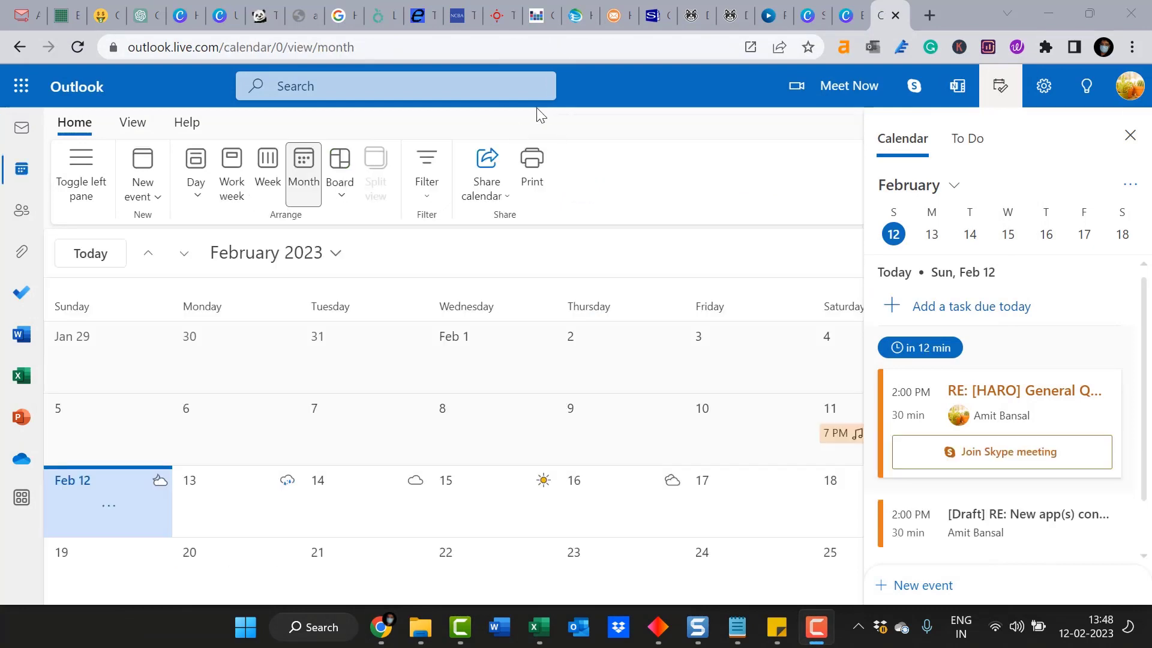